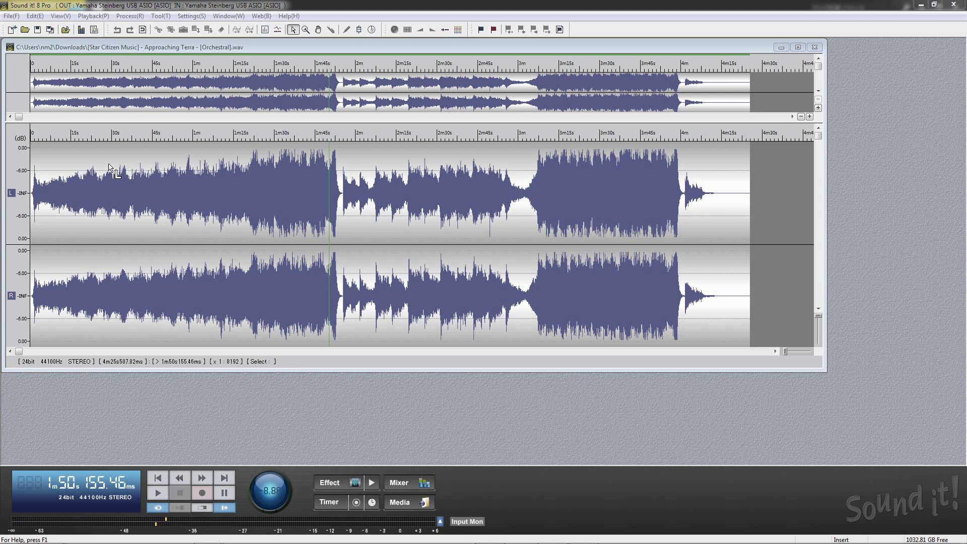
Step: Create a new empty audio file in PCM 24-bit, 96000 Hz stereo format
left_click(10, 17)
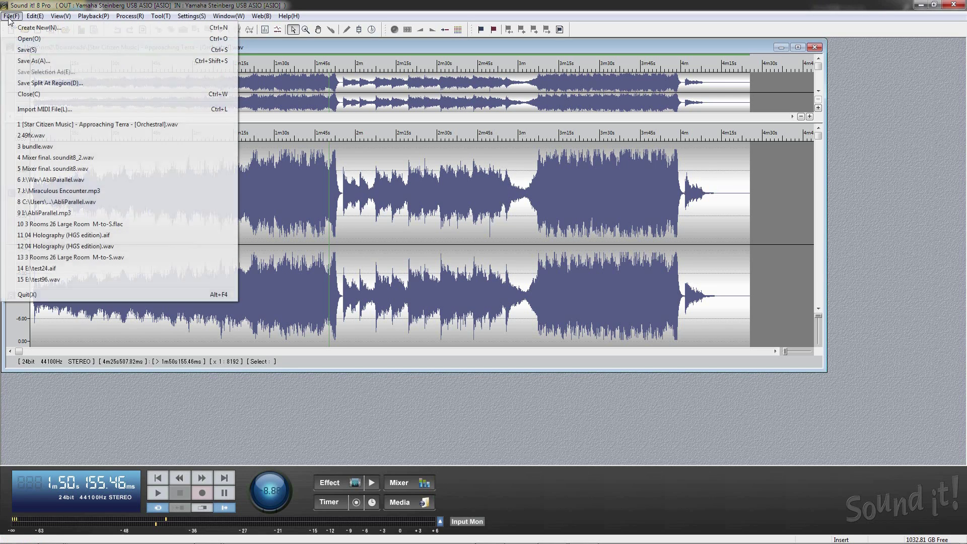
left_click(18, 28)
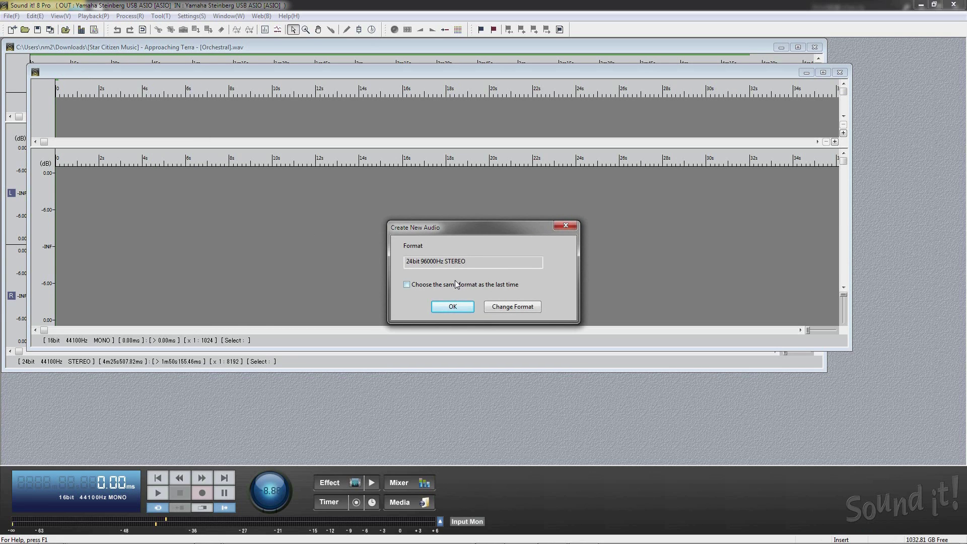
left_click(517, 308)
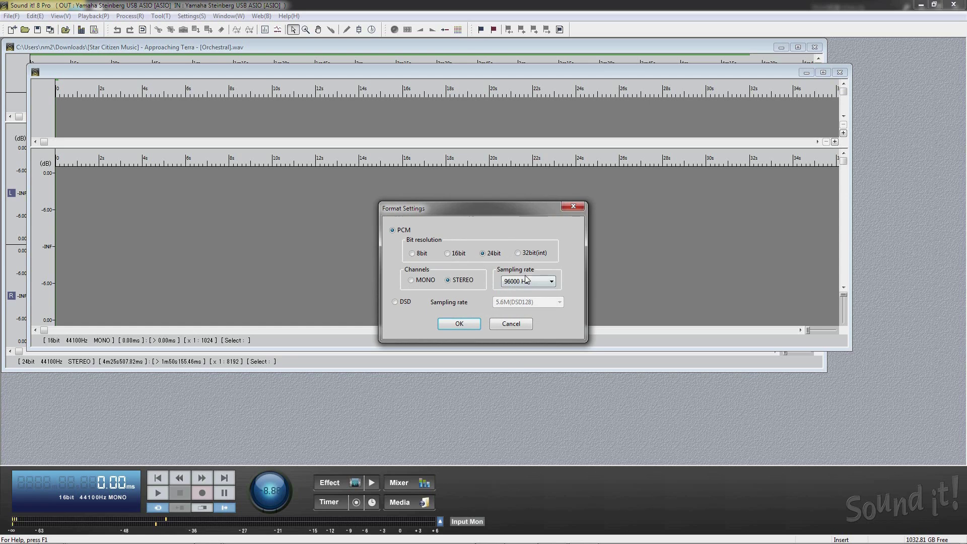
left_click(527, 282)
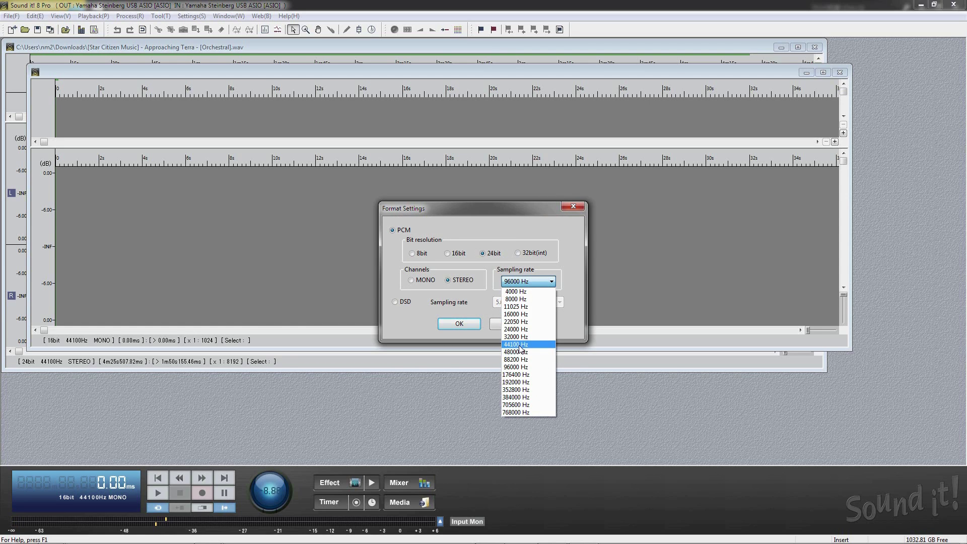
left_click(518, 352)
left_click(521, 284)
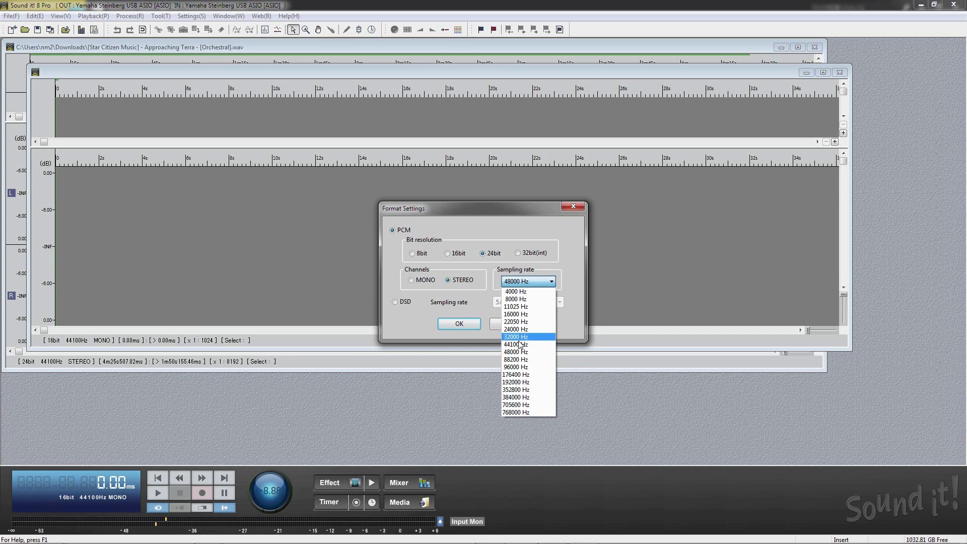
left_click(516, 335)
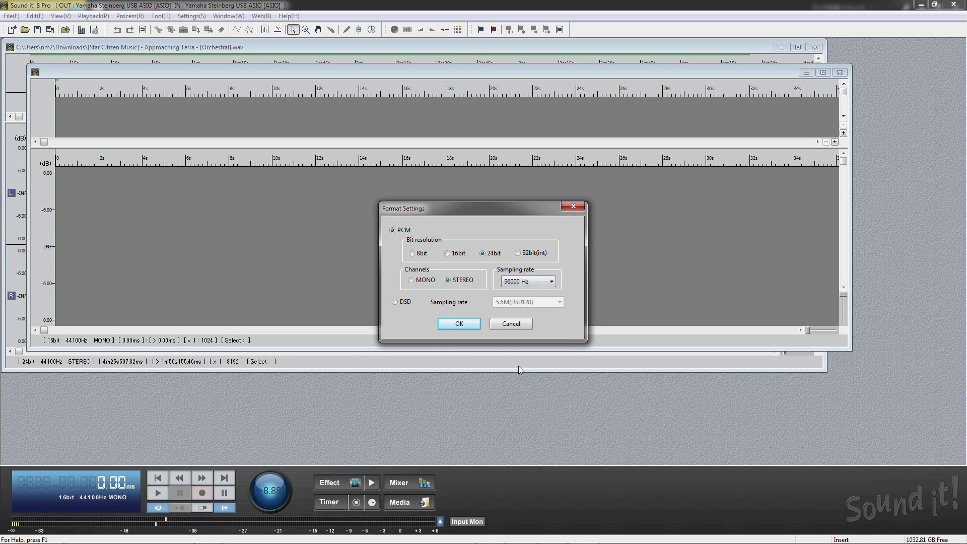
left_click(459, 323)
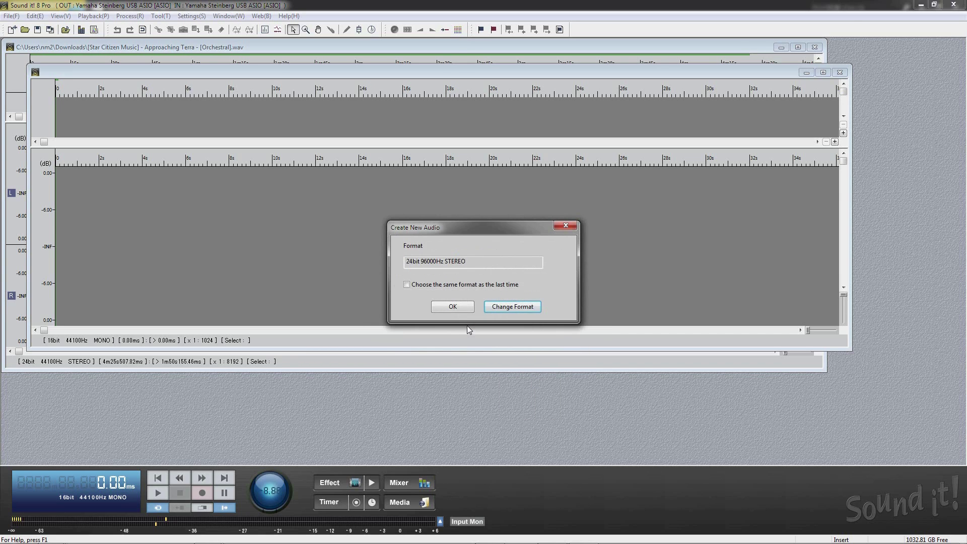
left_click(462, 312)
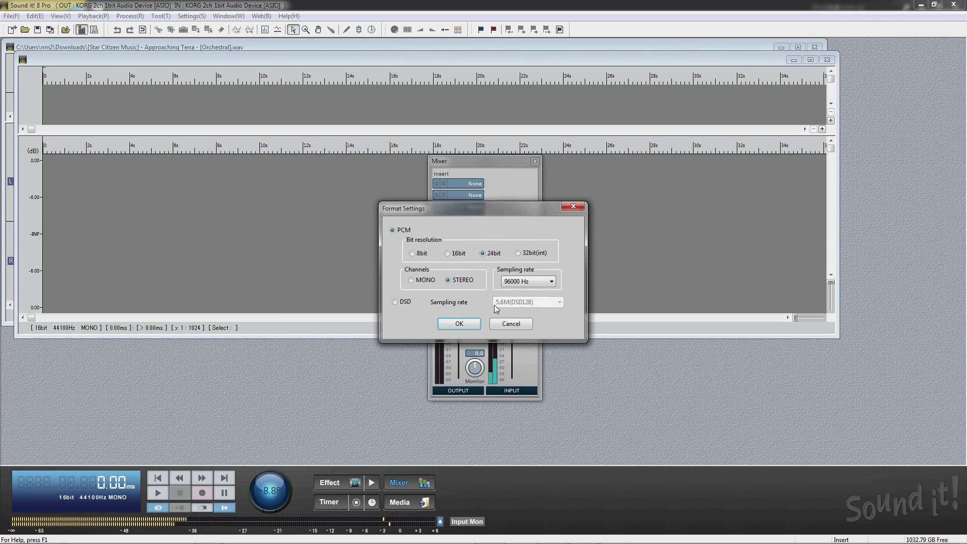
Step: Switch the new file's format to DSD at 5.6M(DSD128) and create Untitled File1.dsf
left_click(406, 303)
left_click(516, 302)
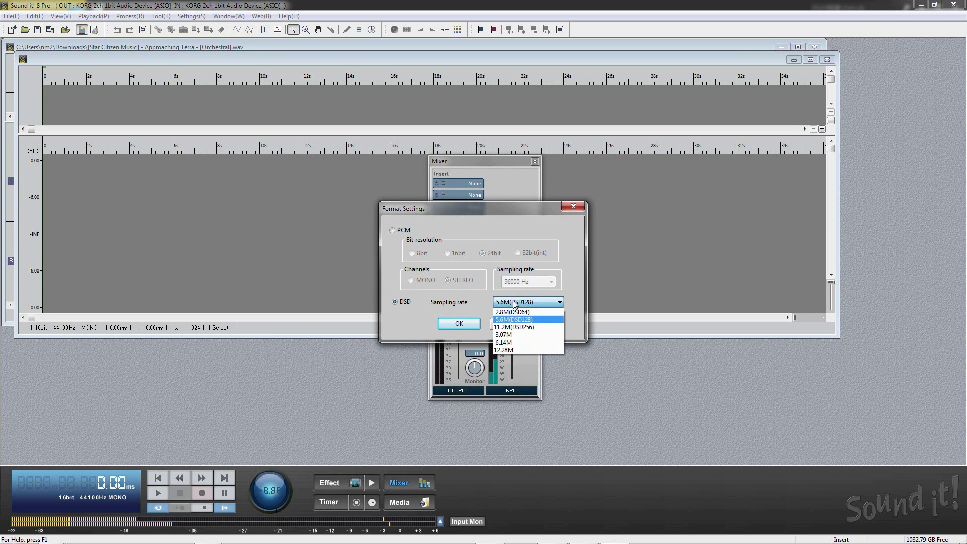
left_click(511, 327)
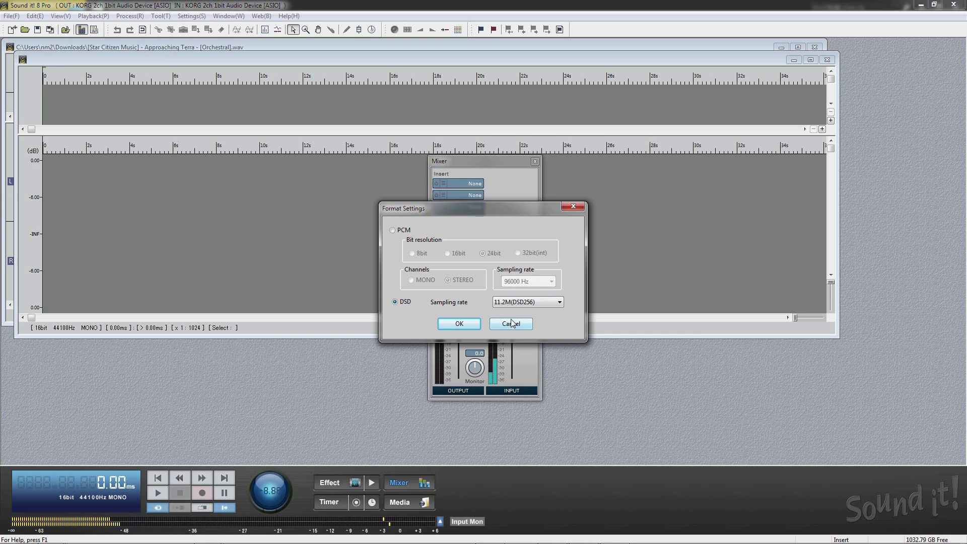
left_click(511, 303)
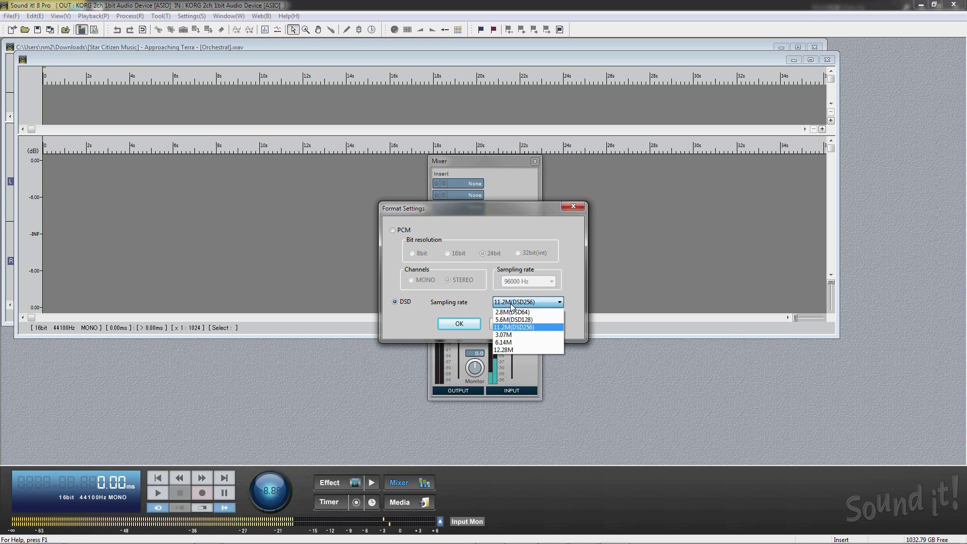
left_click(511, 320)
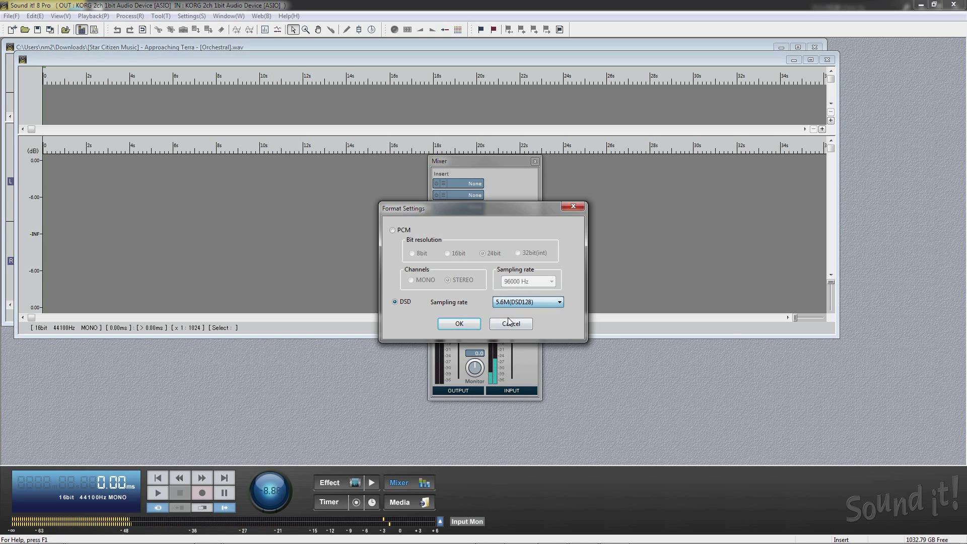
left_click(460, 325)
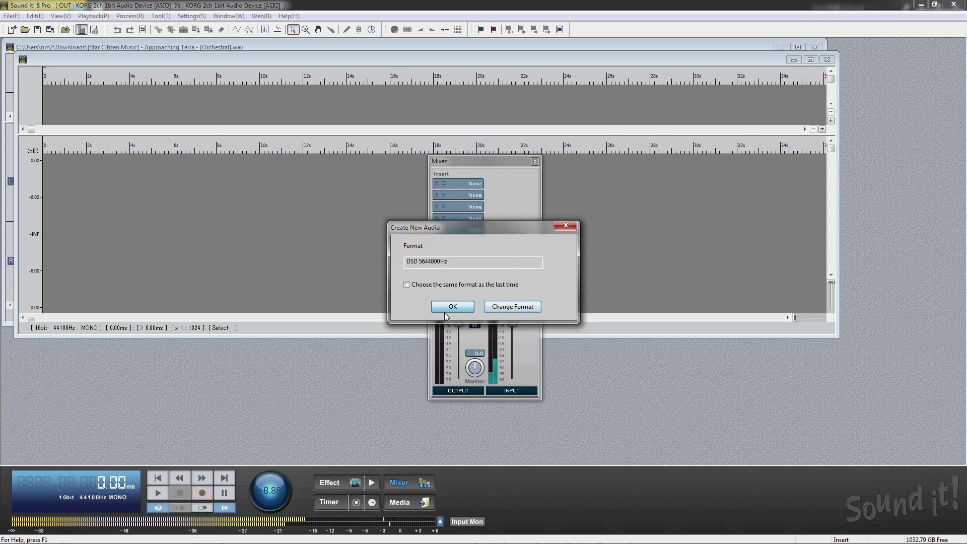
left_click(446, 310)
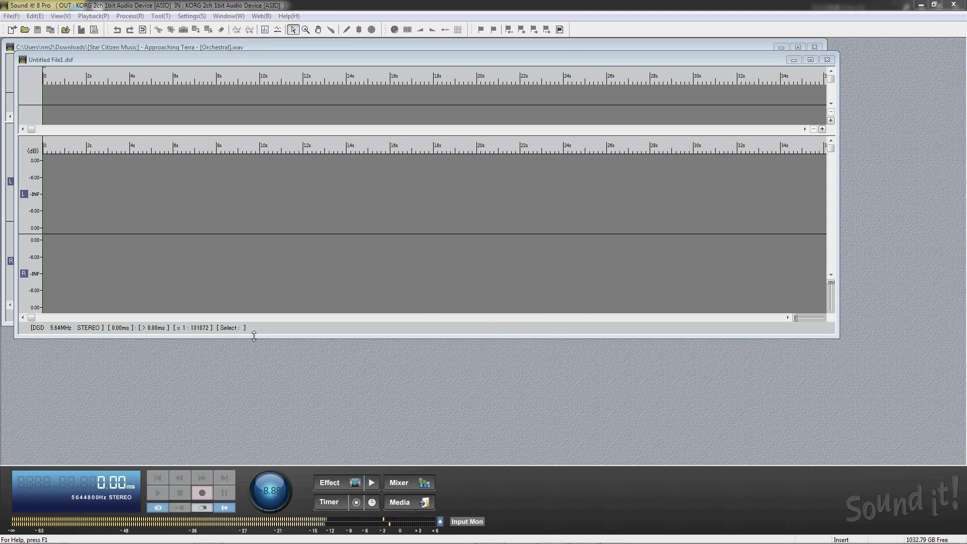
Step: Start recording, reset the mixer's input level to 0.0, and turn the input knob up
left_click(195, 489)
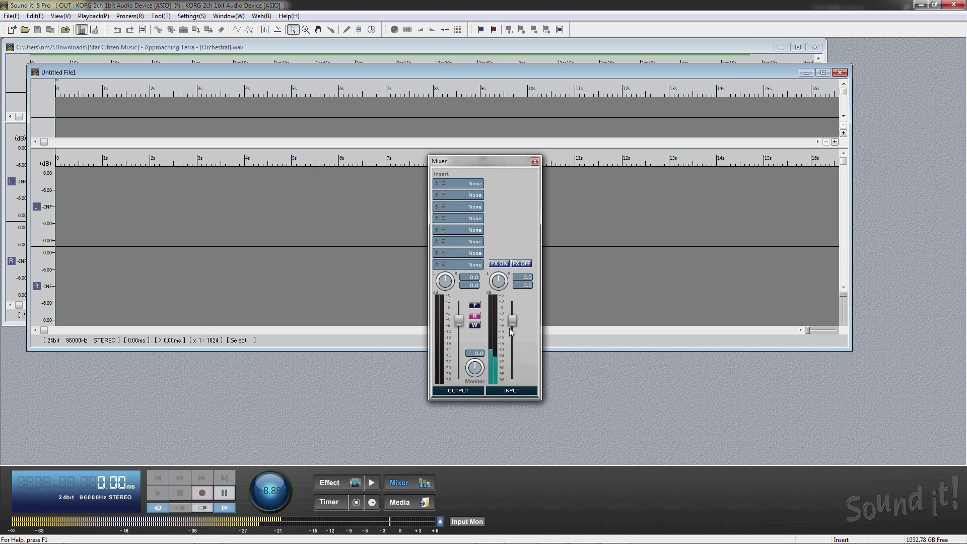
mouse_move(514, 321)
left_mouse_down()
mouse_move(512, 374)
mouse_move(517, 335)
left_mouse_up()
double_click(529, 287)
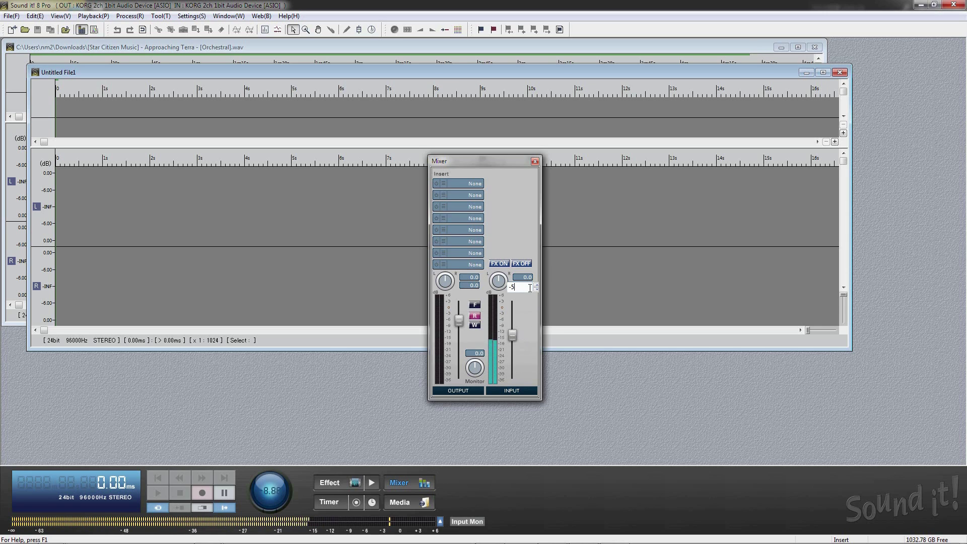
type("-0")
key("Return")
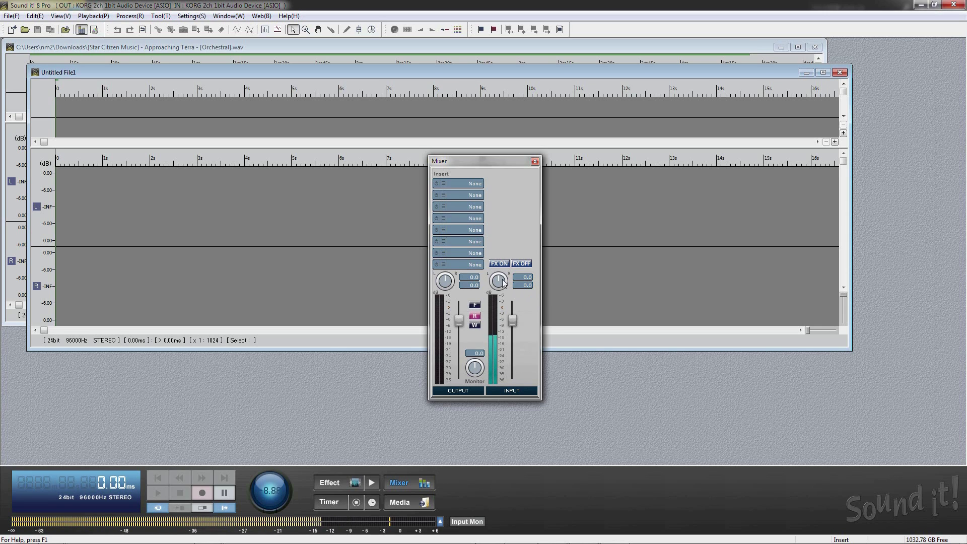
left_click_drag(503, 281, 503, 300)
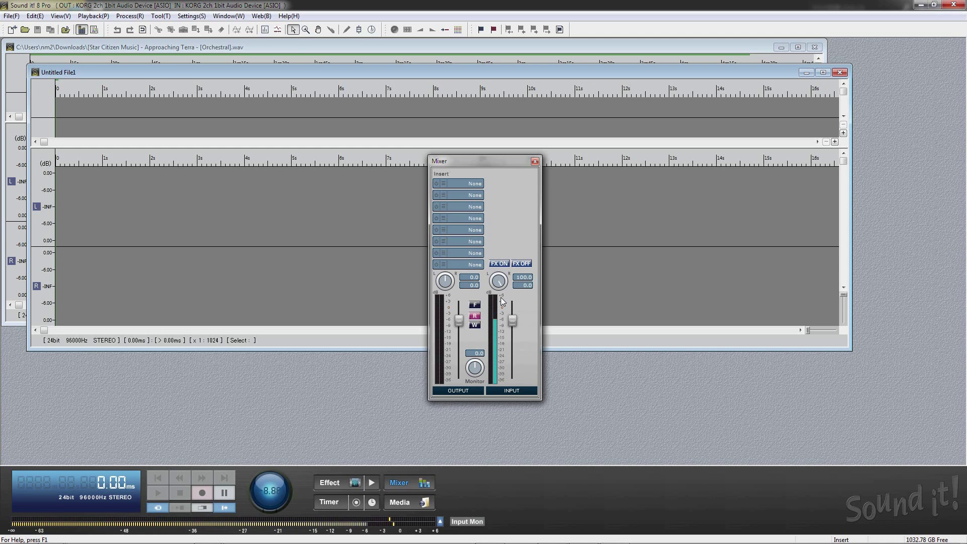
left_click(191, 15)
Step: Check the Recording/Playback options, then start recording into Untitled File1
left_click(216, 79)
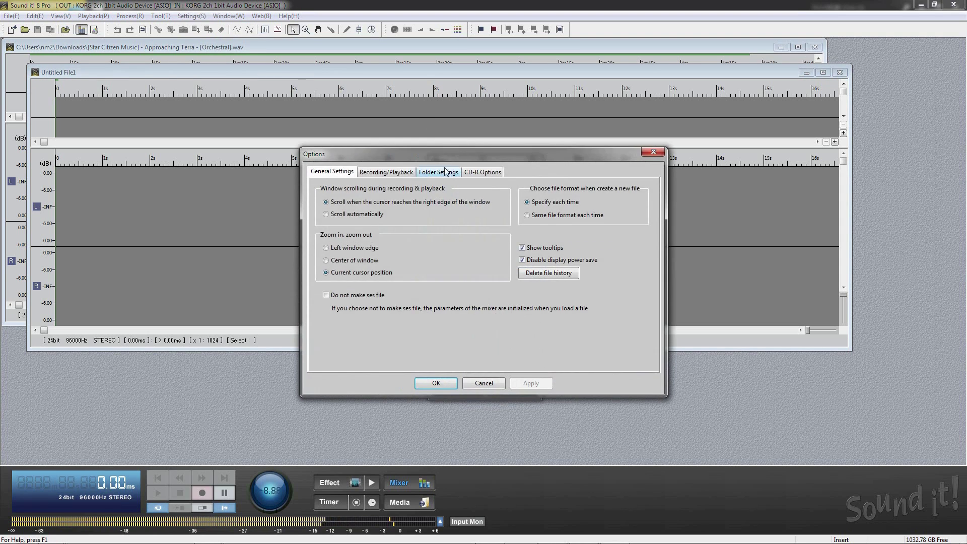
left_click(387, 172)
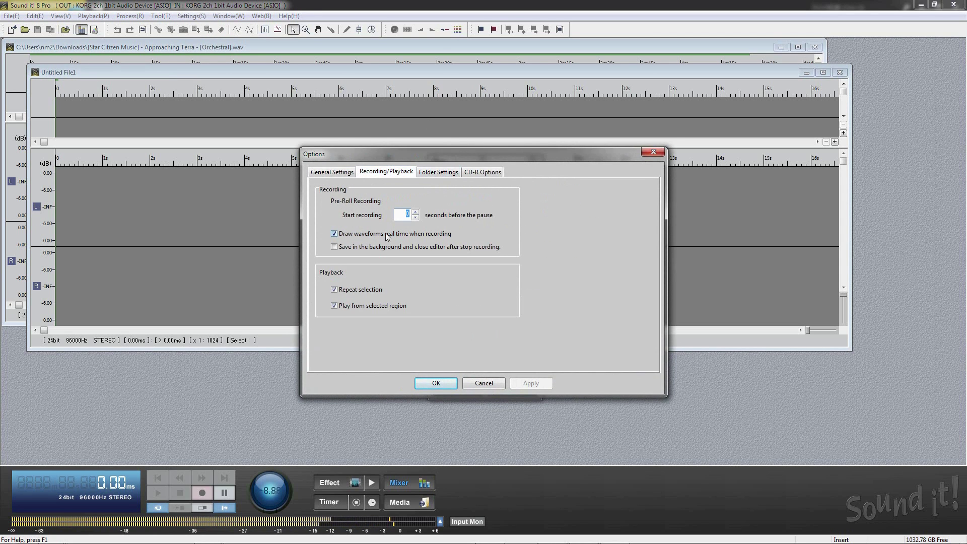
left_click(430, 380)
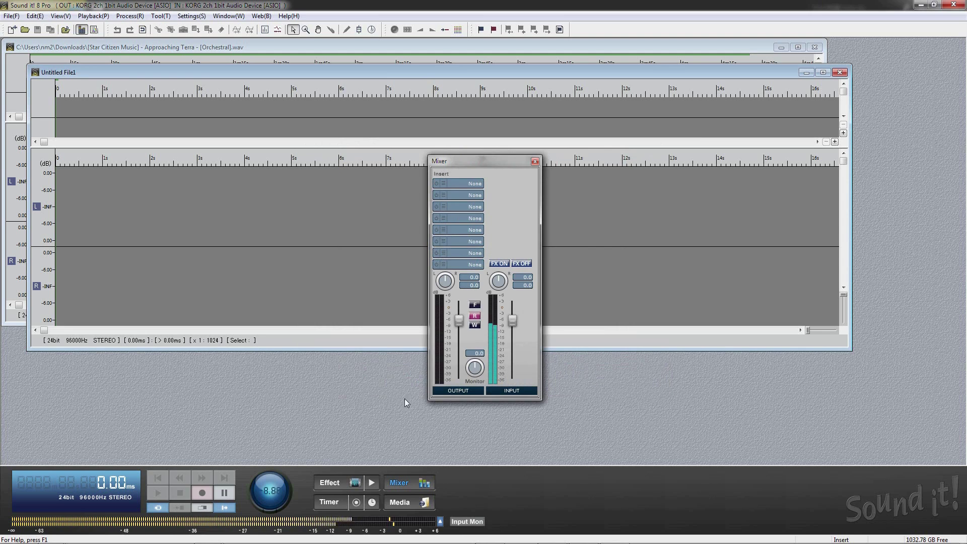
left_click(204, 491)
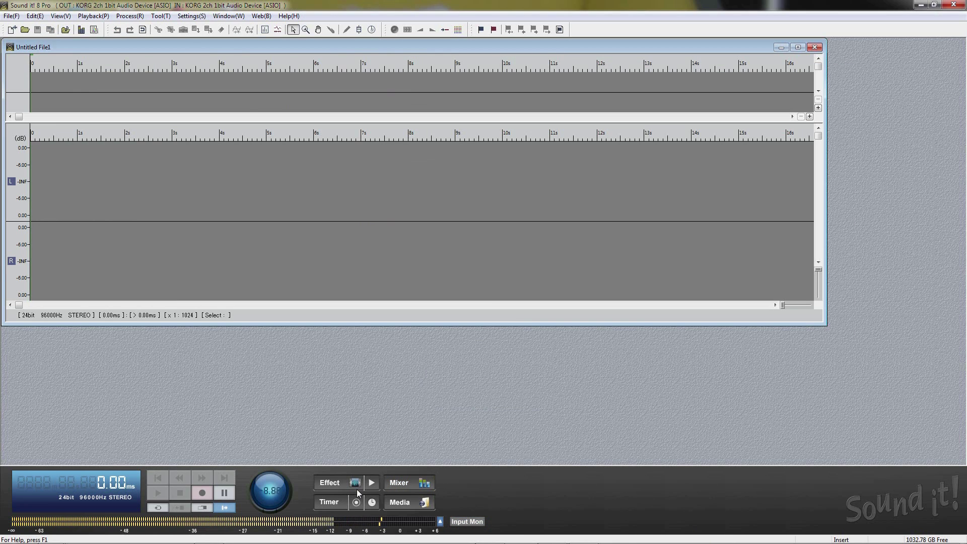
Step: Set a timer recording starting 0:21 and stopping 0:22 into a new 24bit 96kHz stereo file
left_click(372, 503)
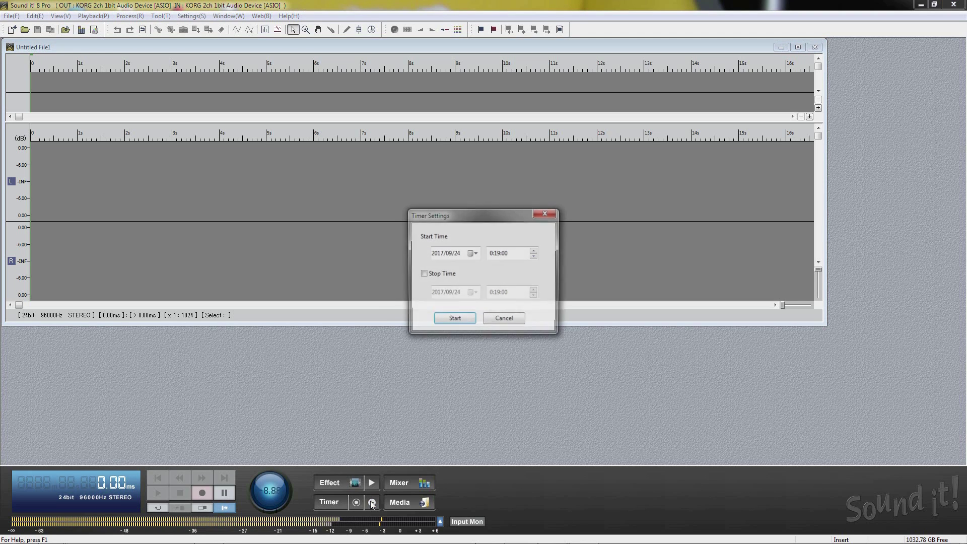
left_click(422, 274)
left_click(499, 253)
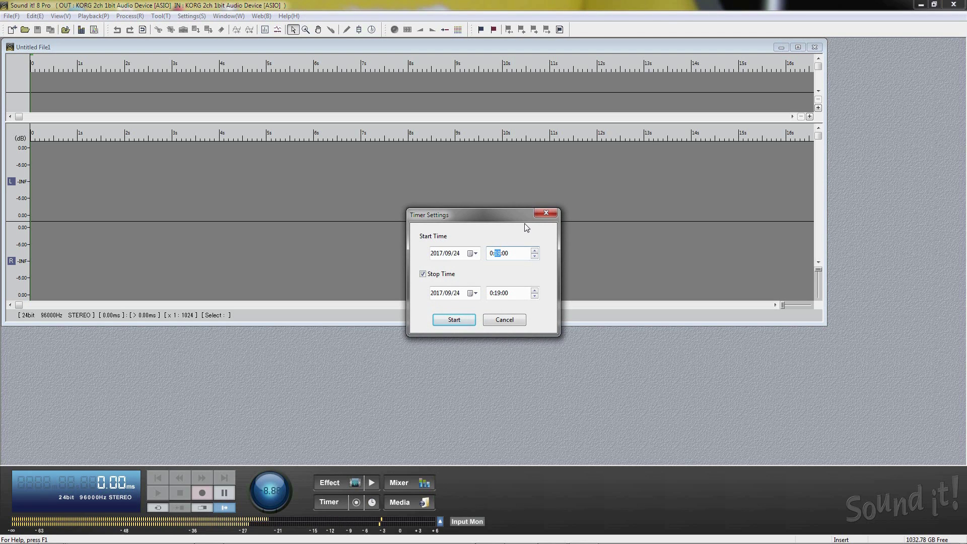
left_click(534, 250)
left_click(534, 251)
left_click(498, 292)
left_click(535, 291)
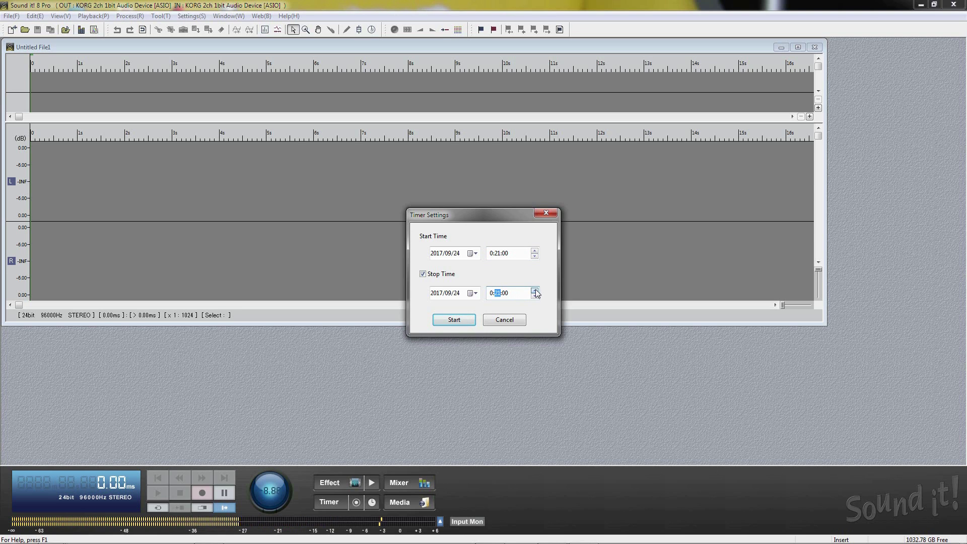
left_click(535, 290)
left_click(534, 291)
left_click(460, 322)
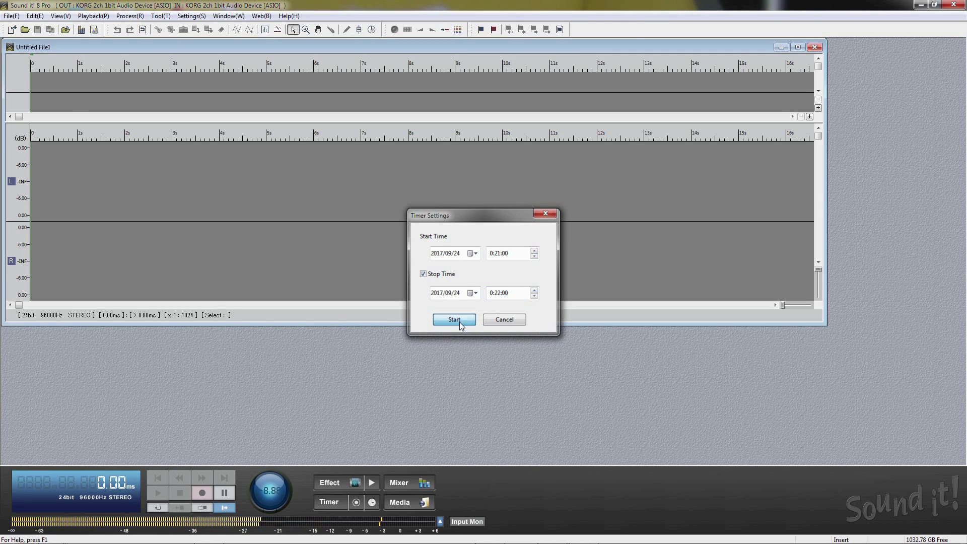
left_click(452, 306)
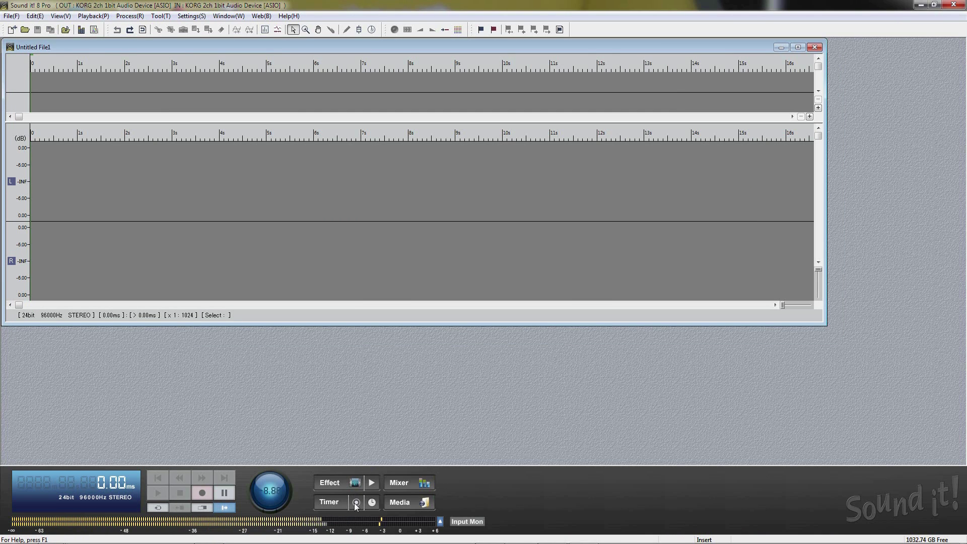
Step: Set auto-stop to 1 minute, record a take, then discard it for a new recording
left_click(356, 502)
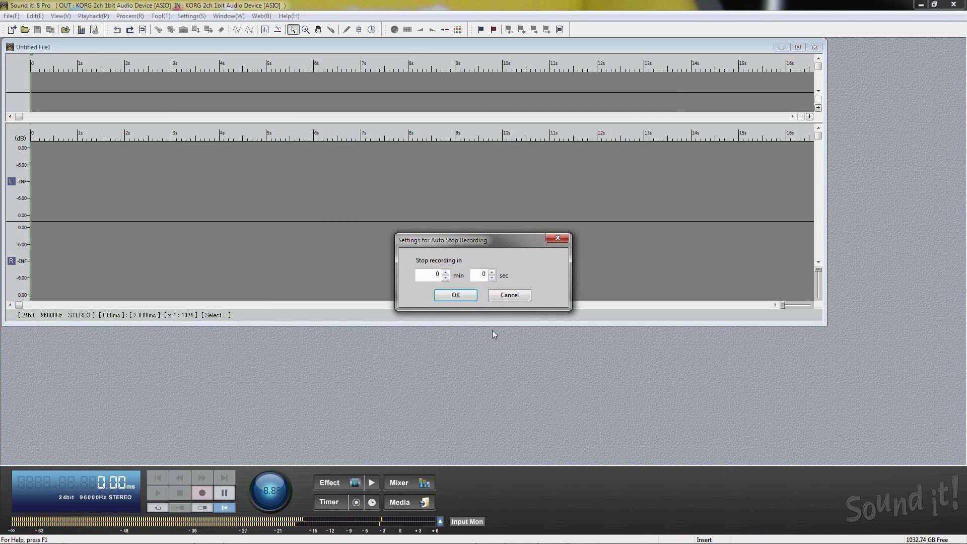
double_click(442, 275)
type("1")
key("Return")
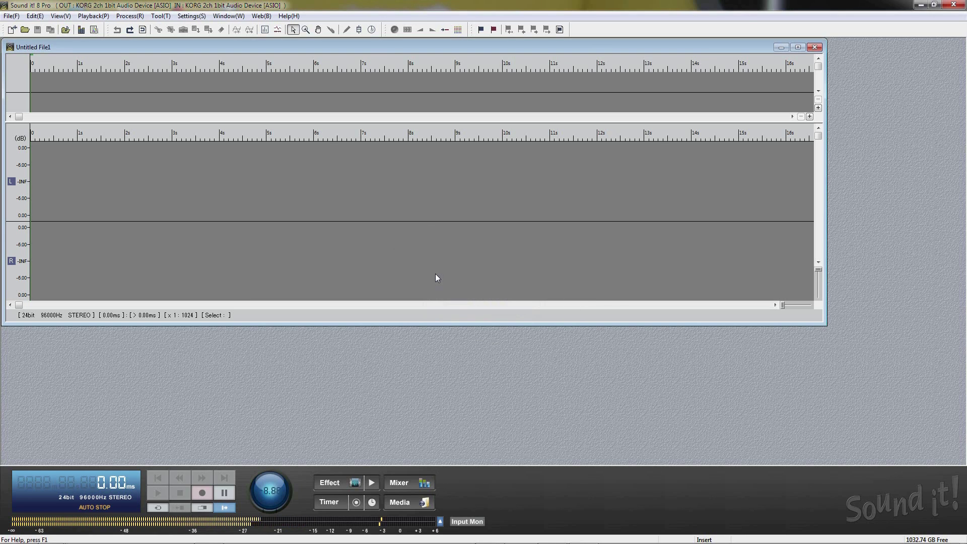
left_click(200, 494)
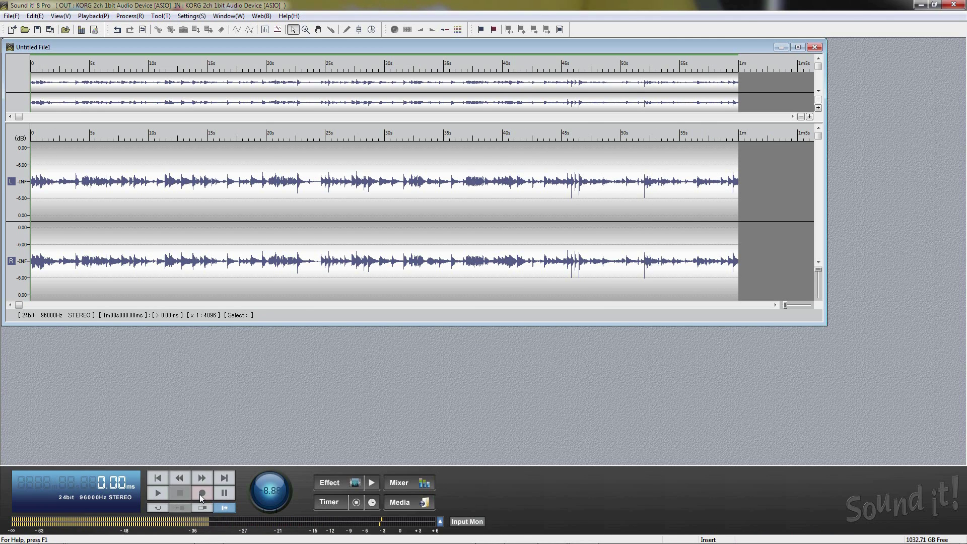
left_click(200, 494)
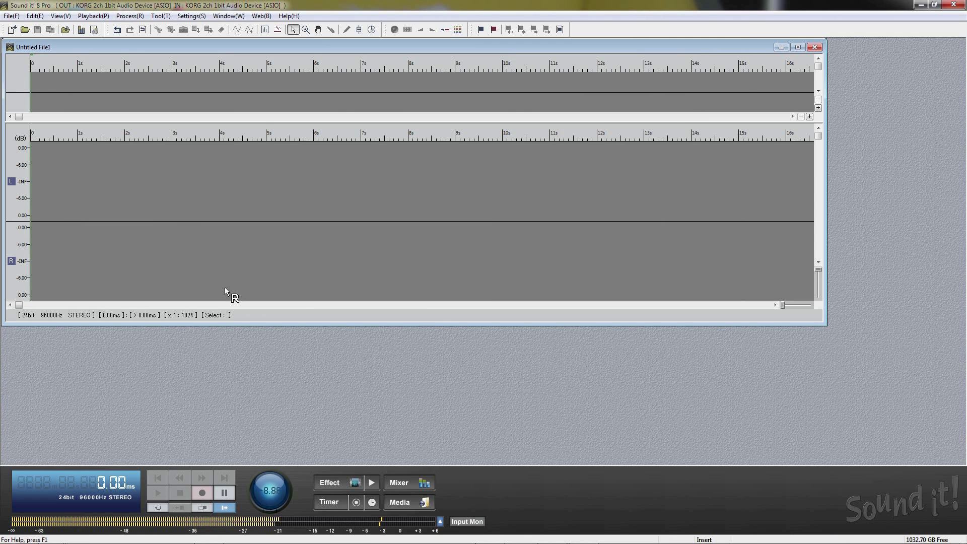
Step: Set a 5-second pre-roll in the Recording/Playback options, then record from pause standby
left_click(224, 493)
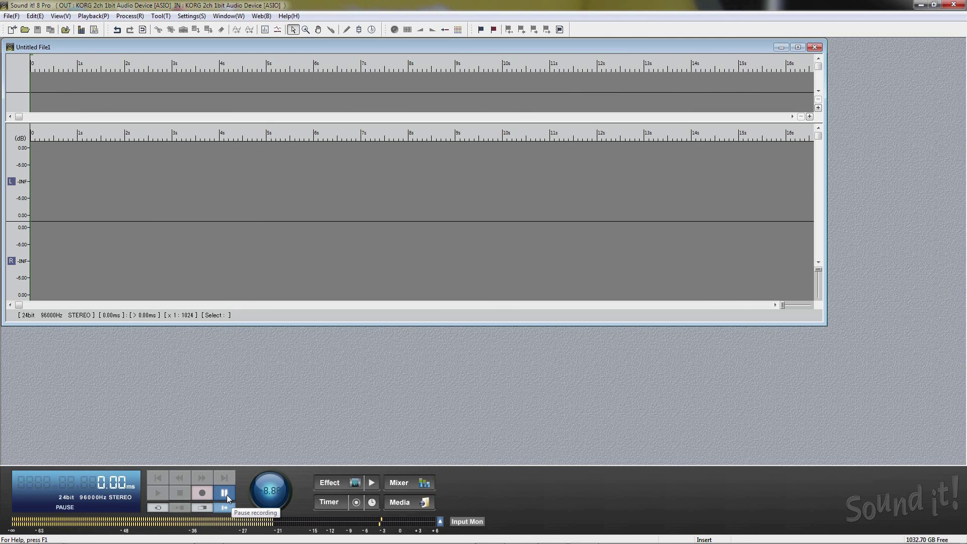
left_click(201, 17)
left_click(224, 73)
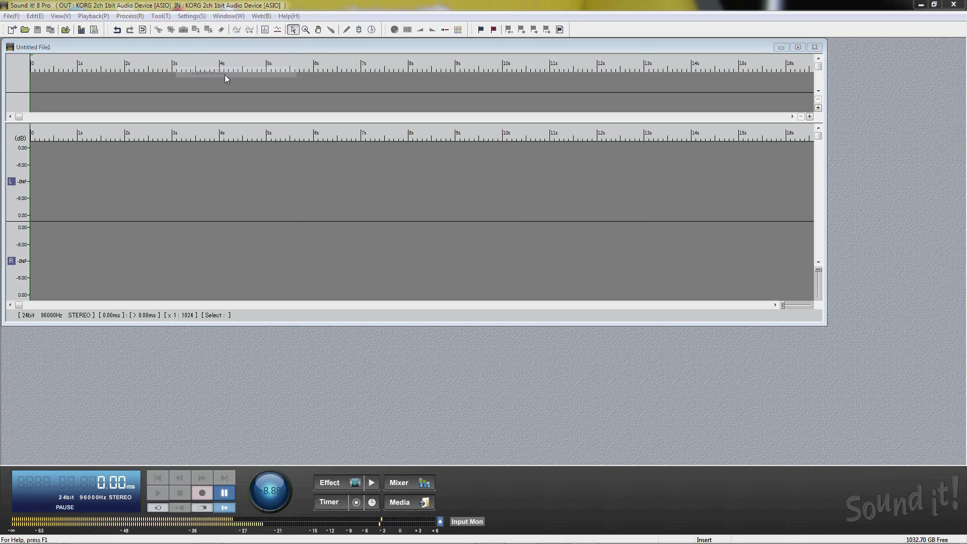
left_click(386, 172)
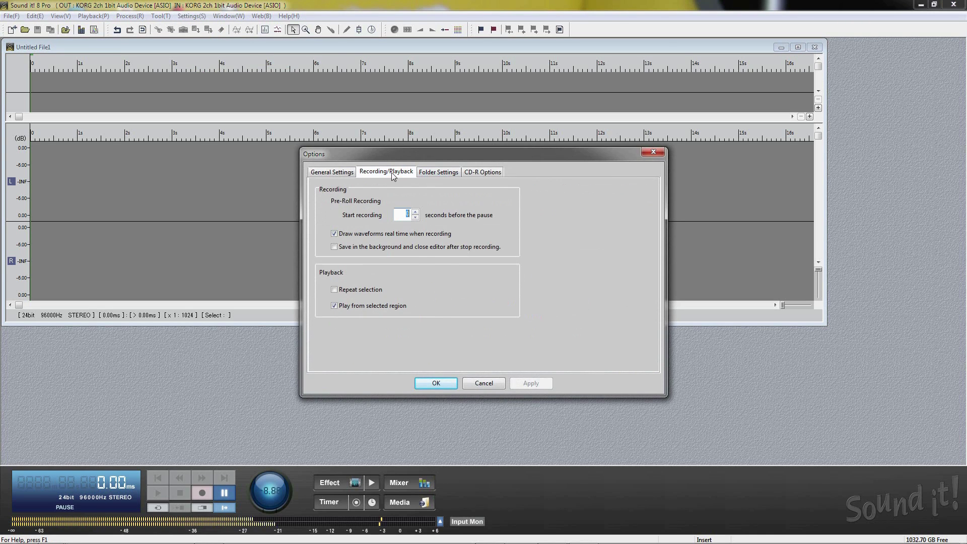
type("5")
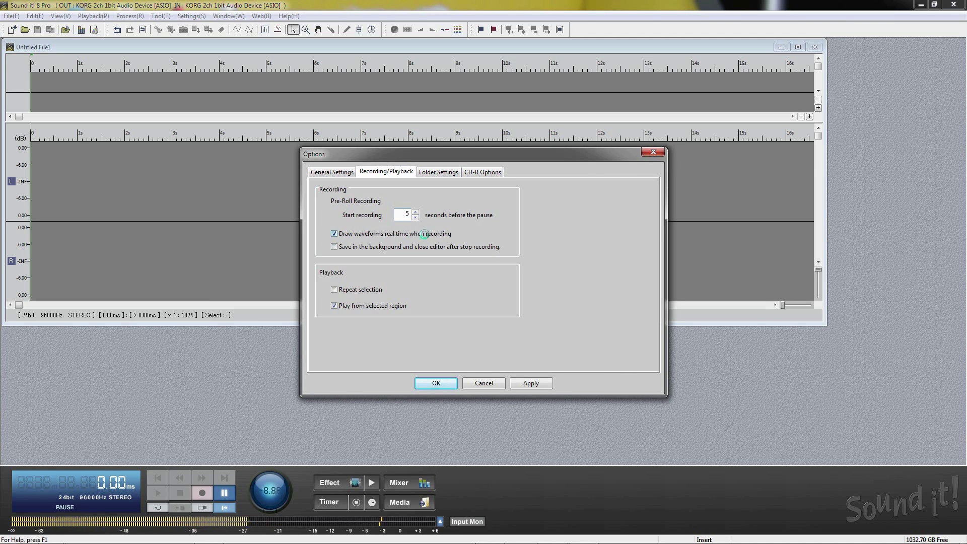
key("Return")
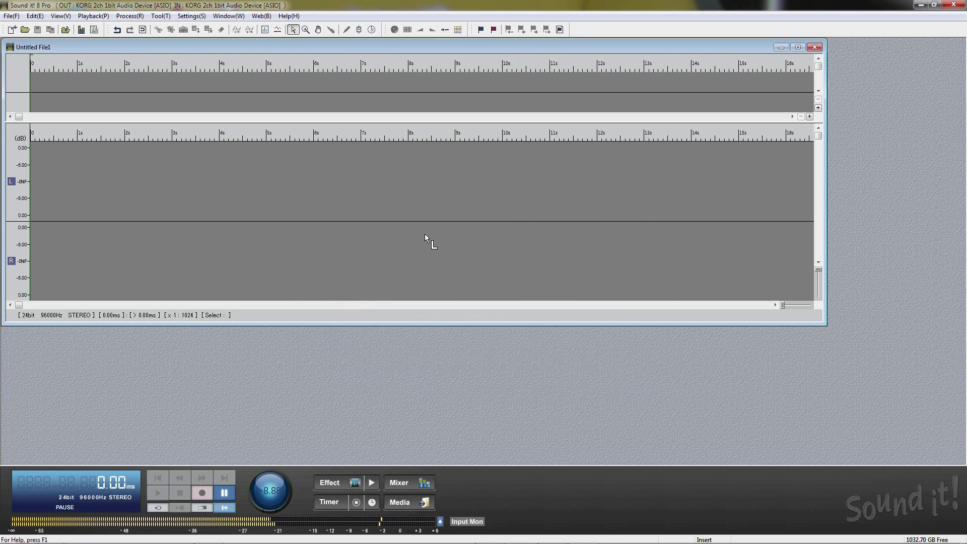
left_click(203, 493)
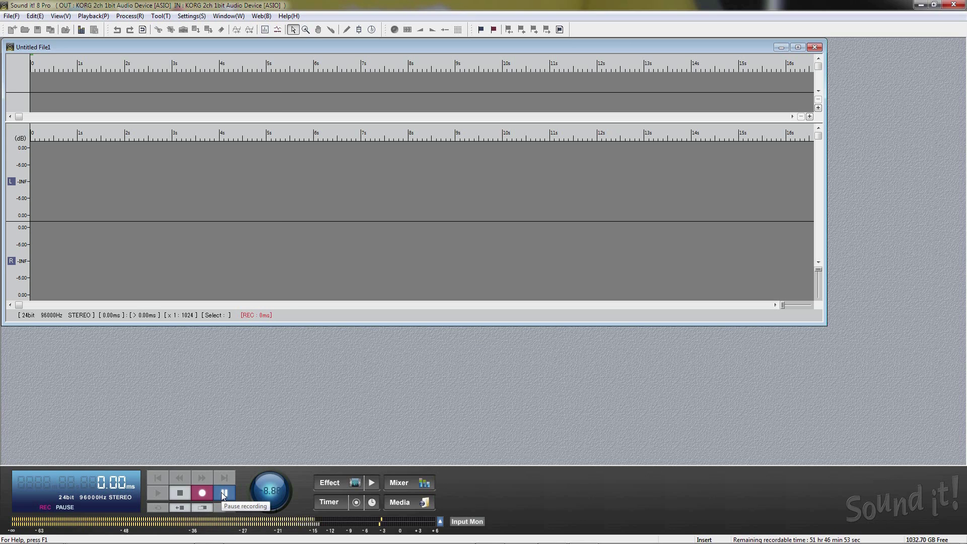
left_click(225, 492)
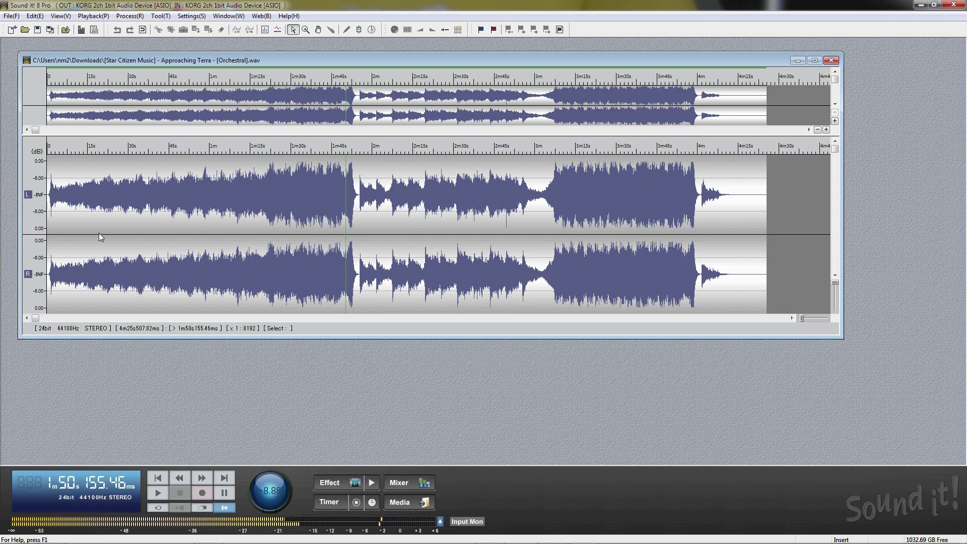
Step: Overdub the orchestral track from about 1:50 with two short record-and-stop takes
left_click(202, 493)
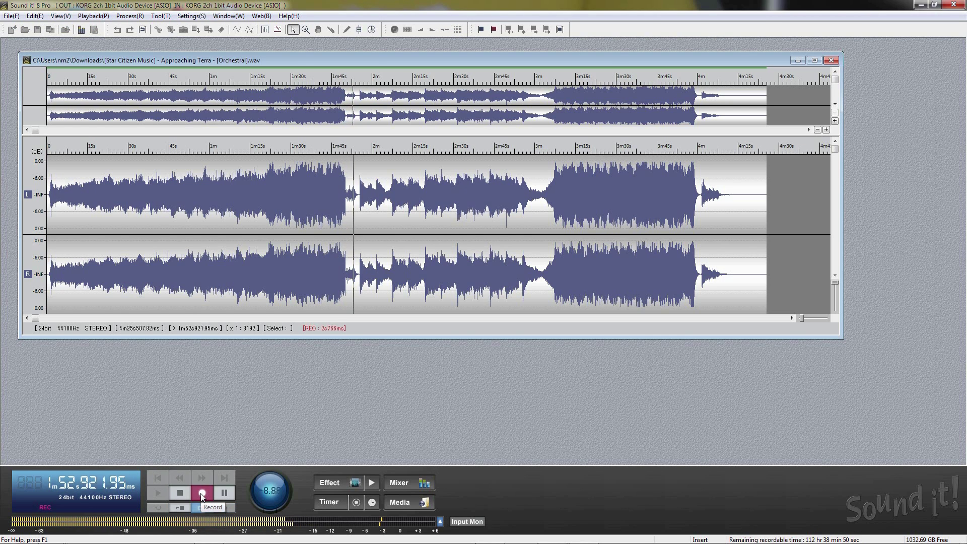
left_click(180, 494)
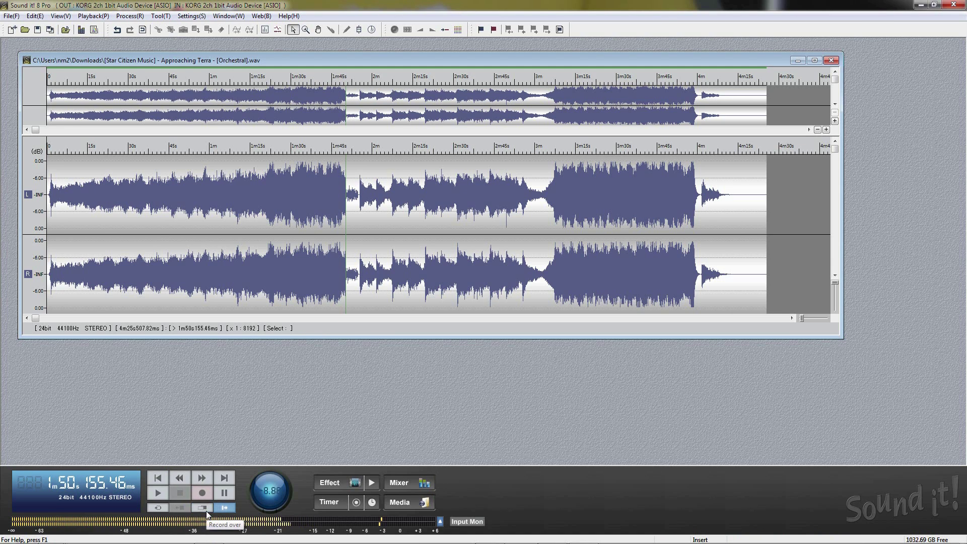
left_click(207, 492)
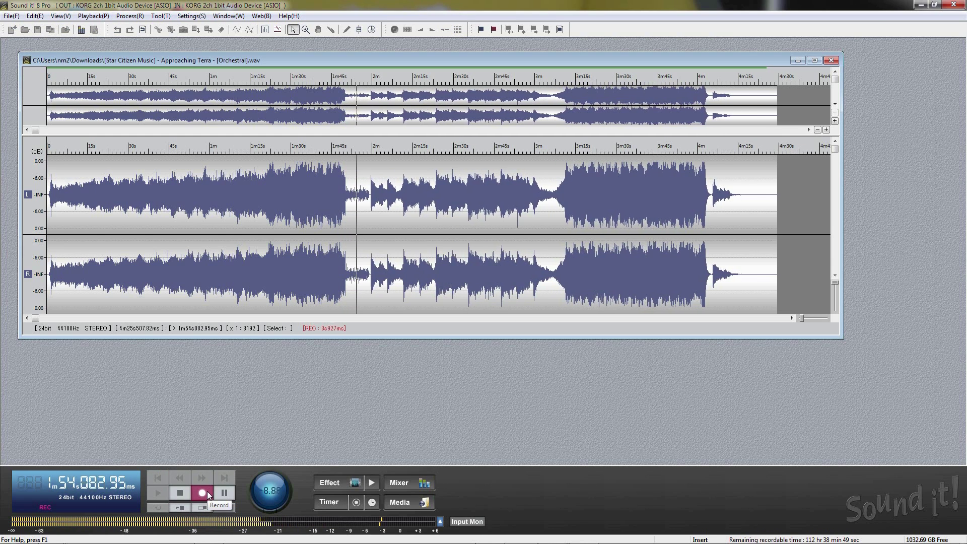
left_click(207, 491)
Step: Save As with type Windows Media Audio (*.wma), viewing then cancelling the WMA tag info
left_click(11, 16)
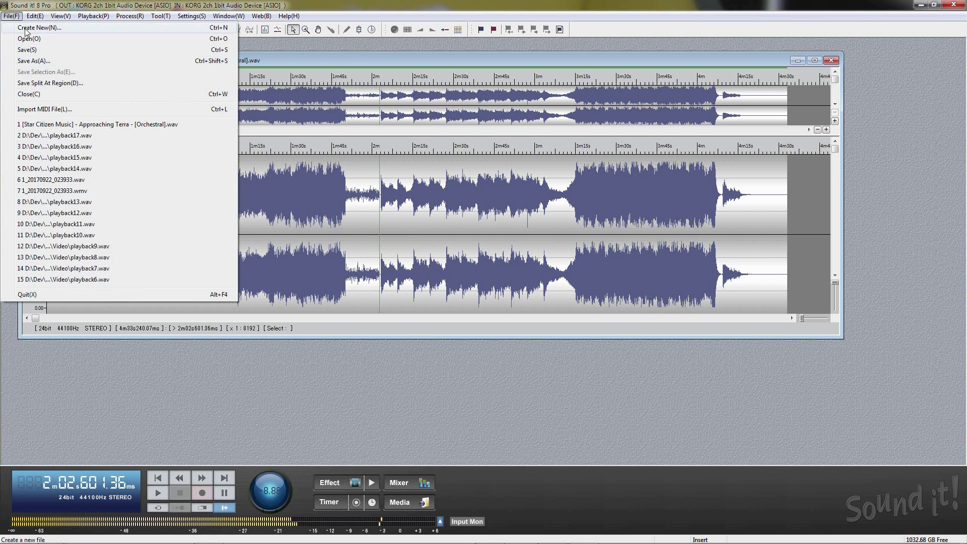
left_click(38, 61)
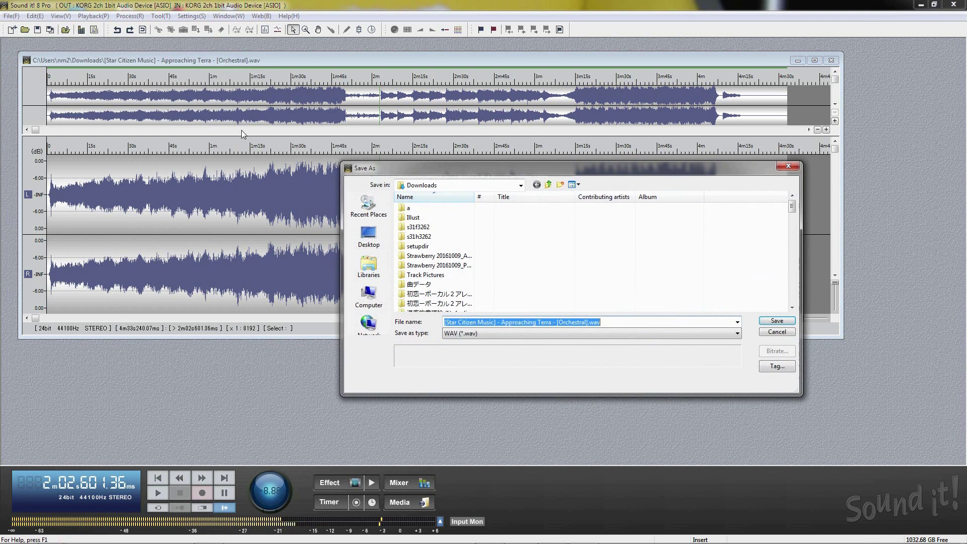
left_click(485, 334)
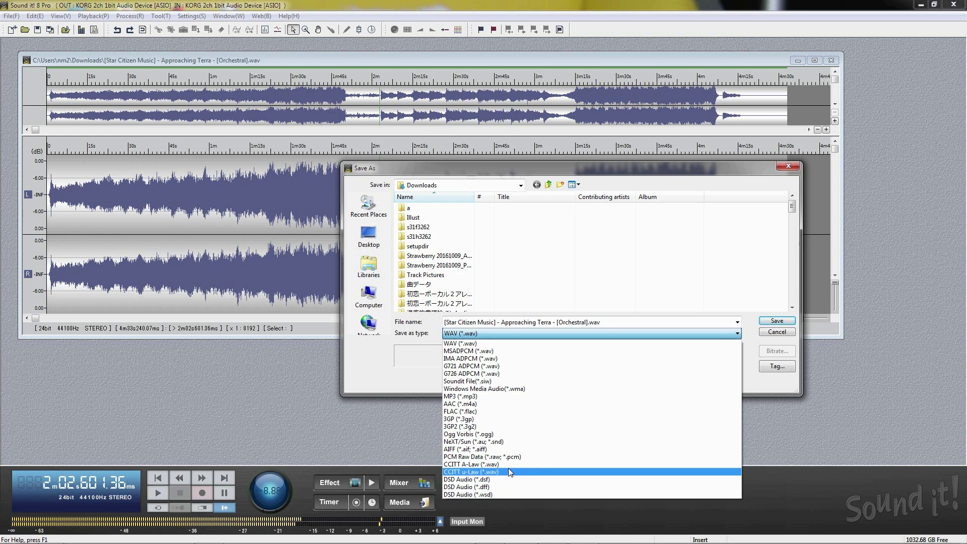
left_click(511, 389)
left_click(777, 367)
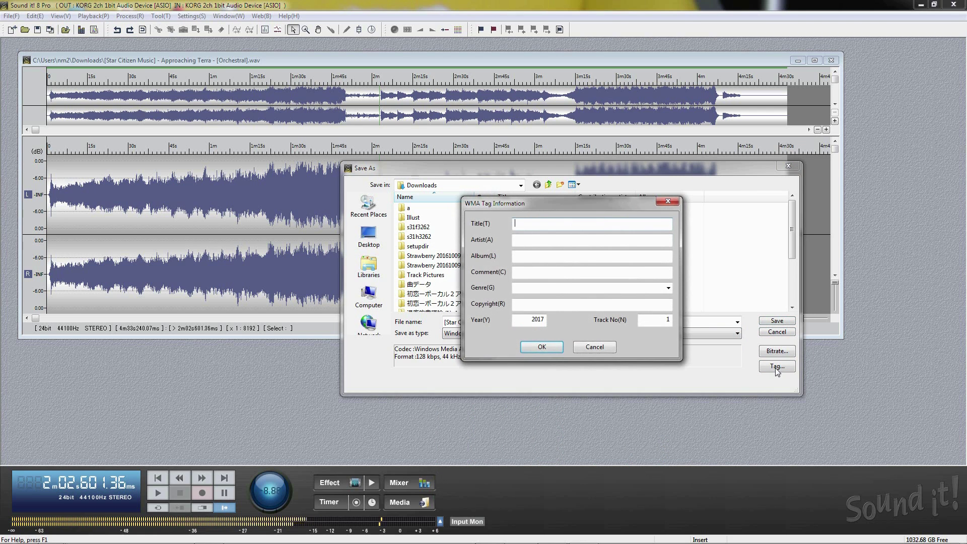
left_click(606, 353)
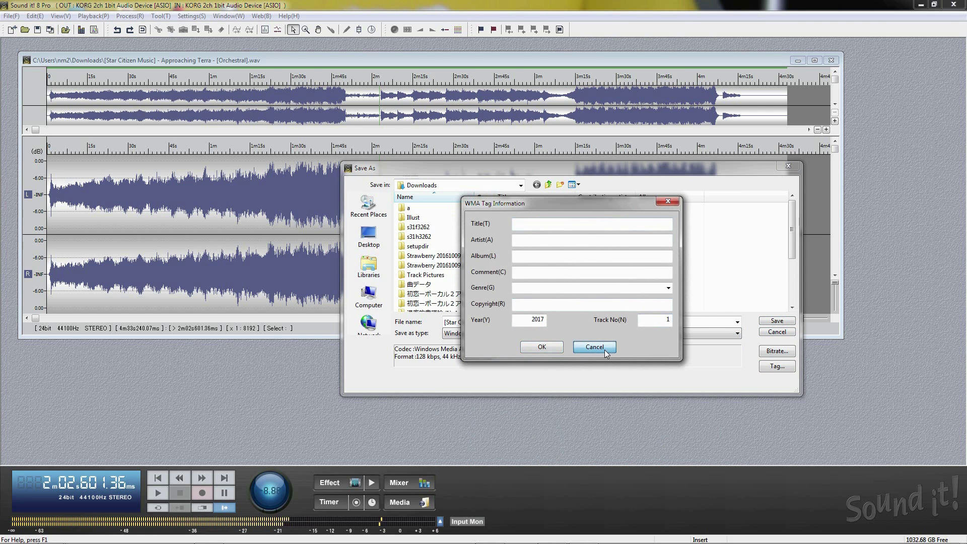